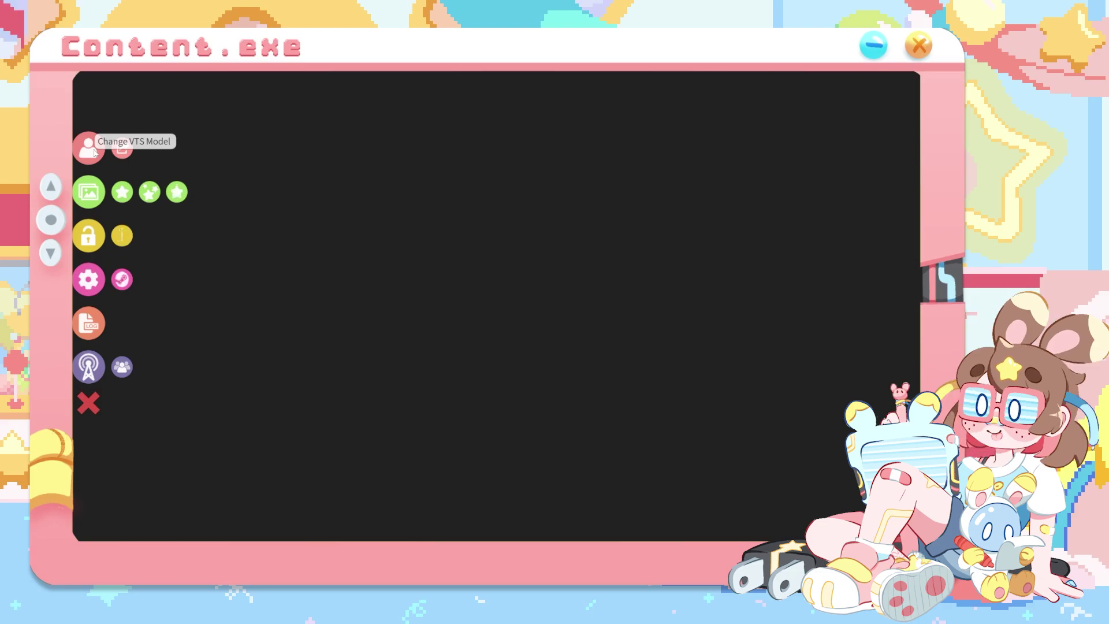
Search the model list for 'a', load the second Akari model, and zoom in on it
left_click(93, 151)
type("a")
left_click(376, 452)
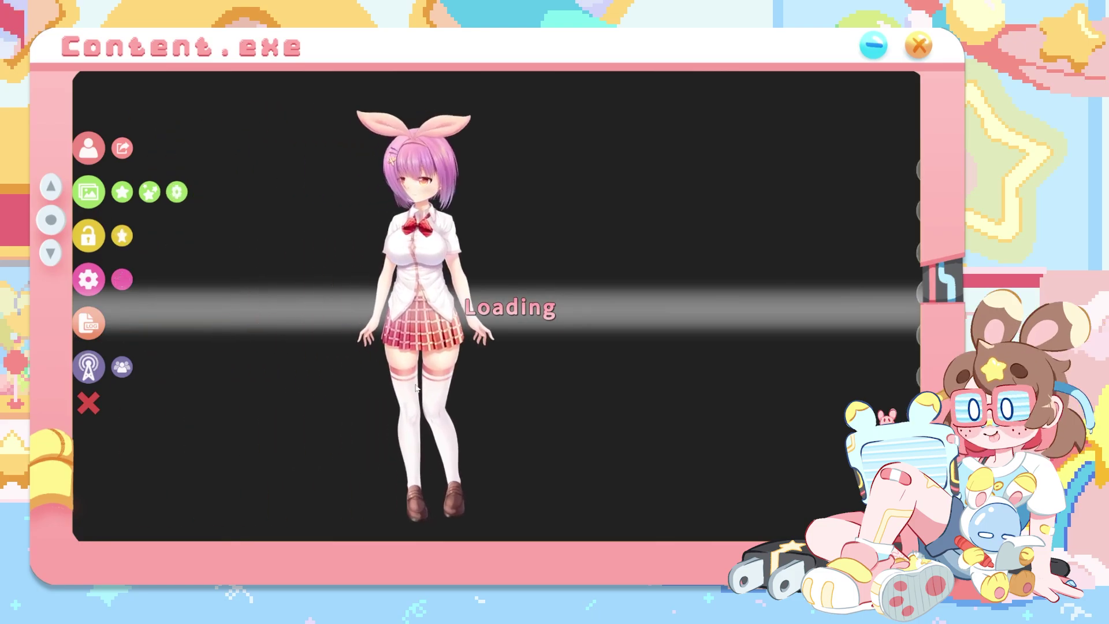
scroll(578, 410, "up", 5)
scroll(578, 411, "up", 4)
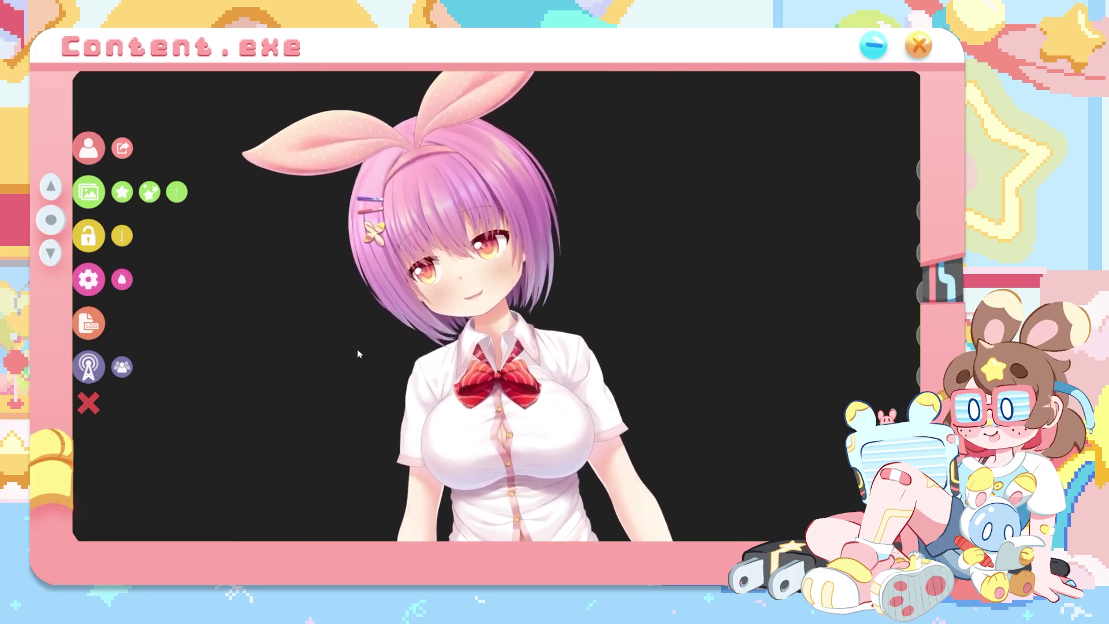
Load the current Akari model as a Live2D item and drag the copy to the left
left_click(150, 192)
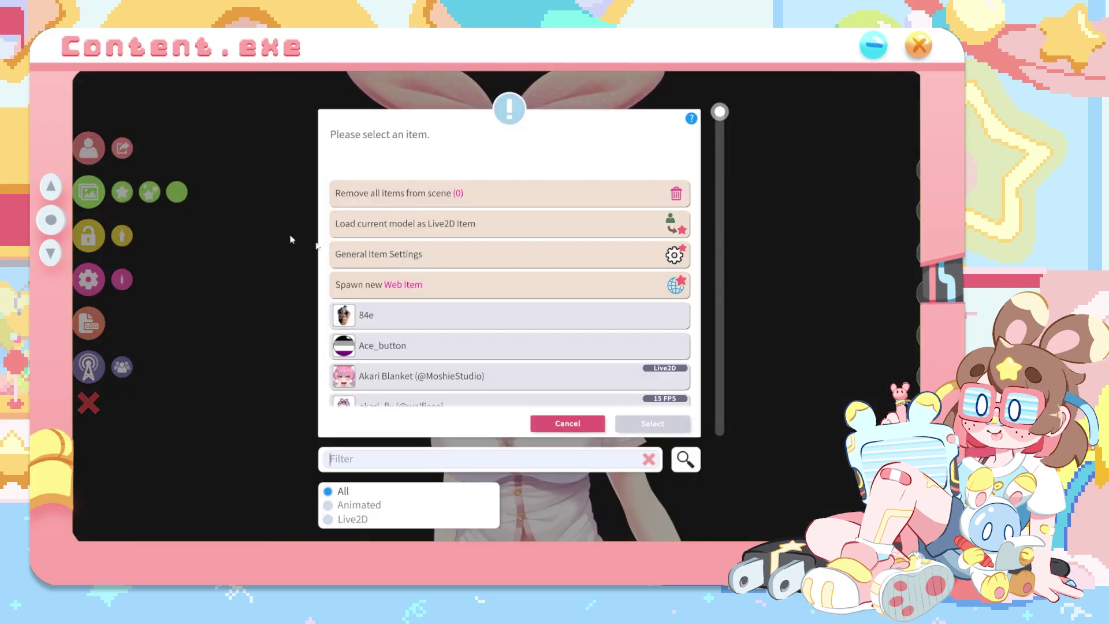
left_click(681, 430)
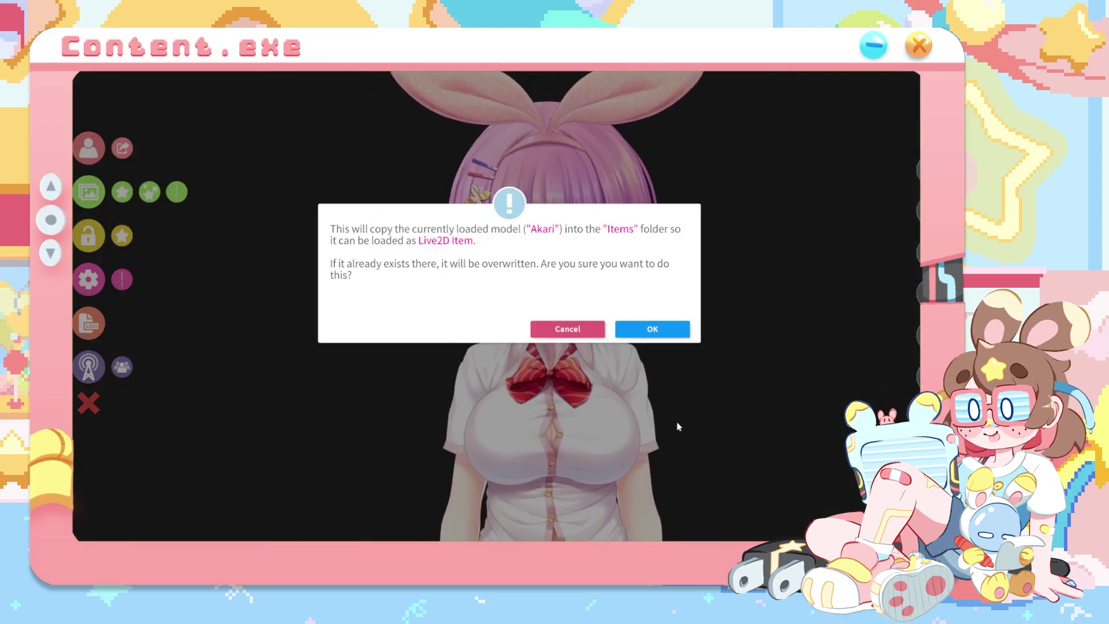
left_click(649, 328)
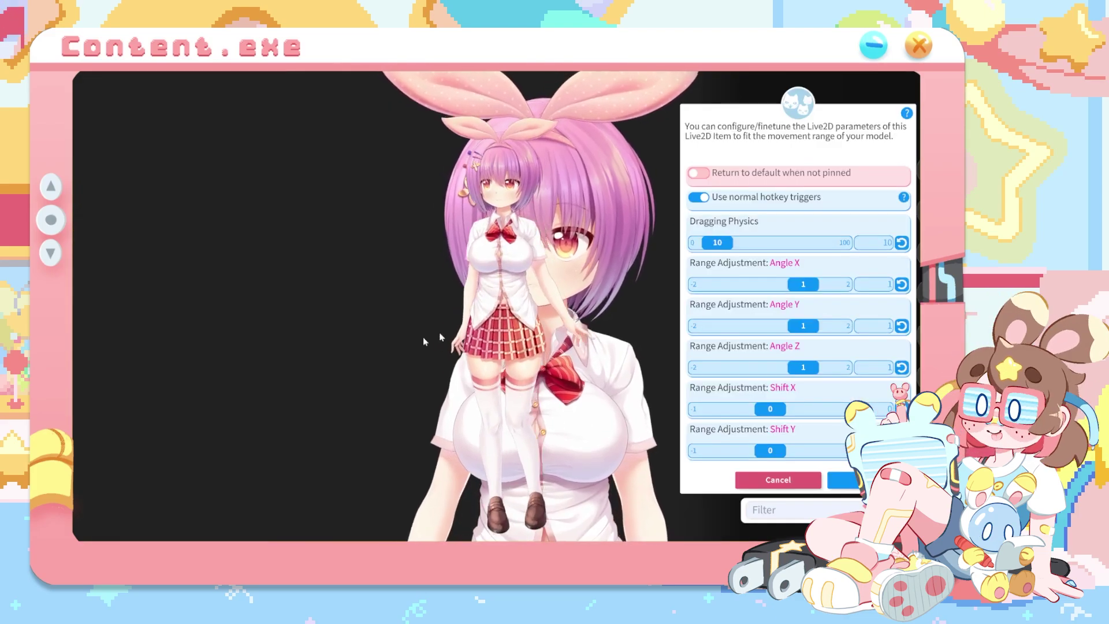
left_click_drag(597, 425, 247, 461)
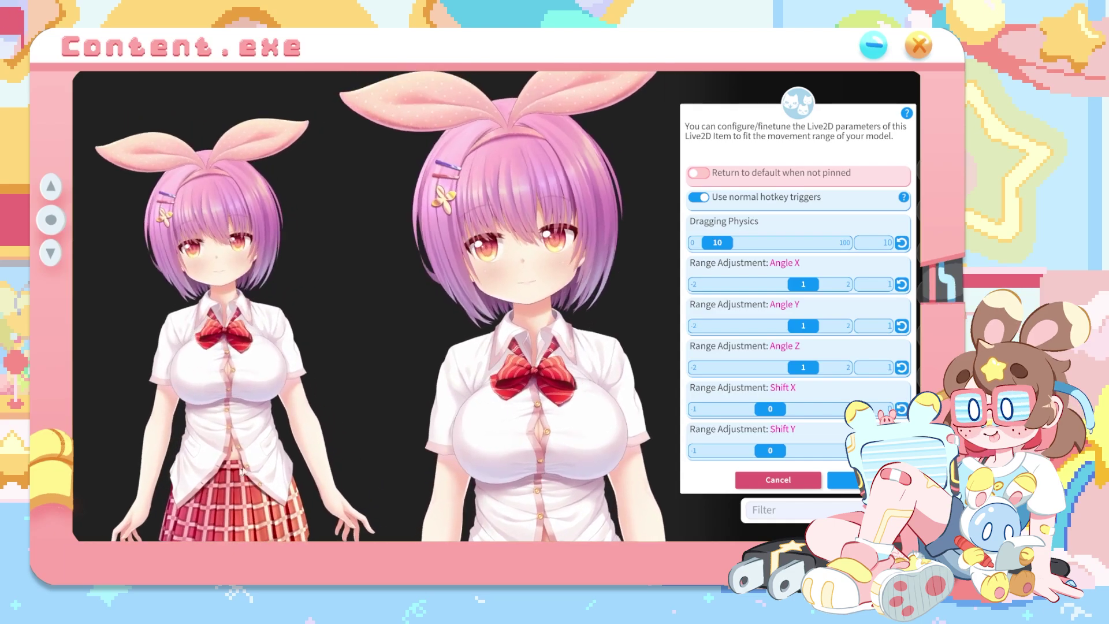
Close the Live2D item parameter and item settings panels and bring back the main menu
left_click(778, 479)
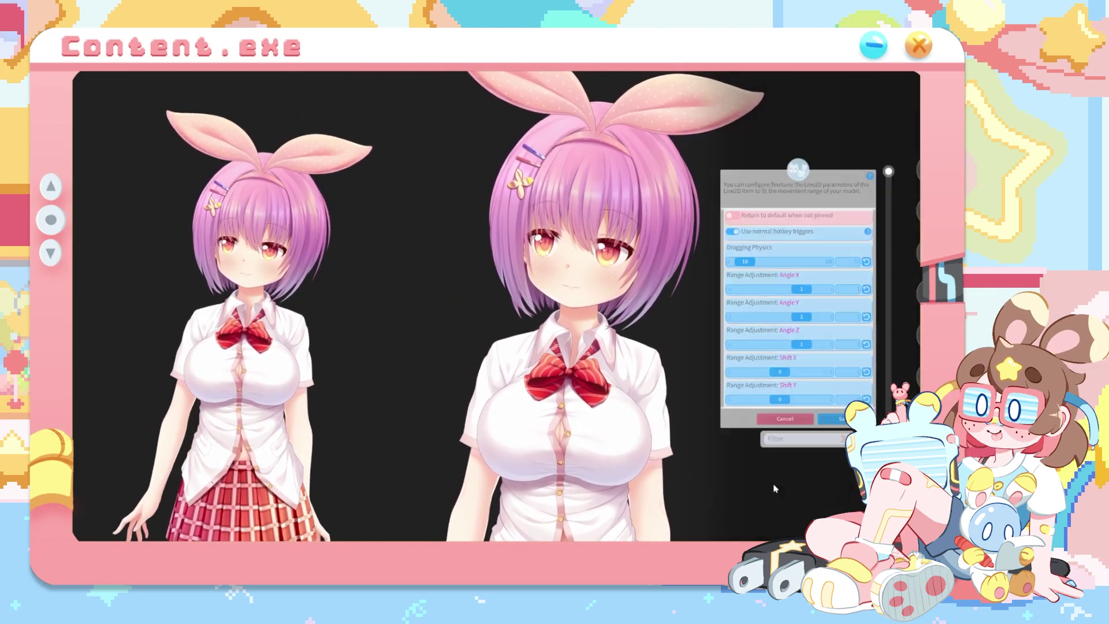
left_click(766, 457)
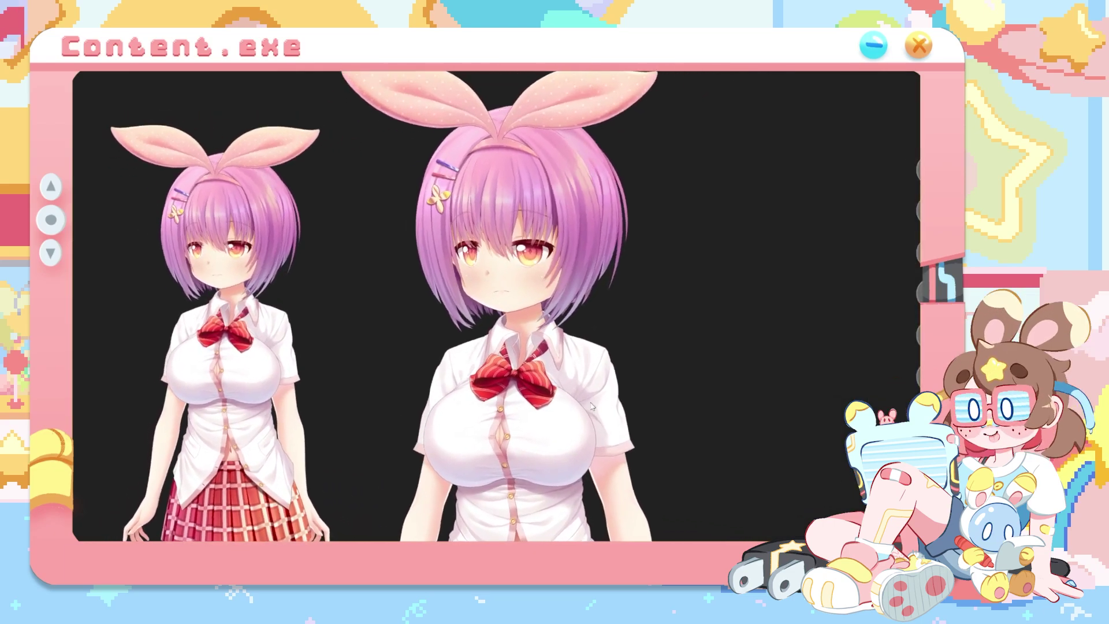
double_click(662, 365)
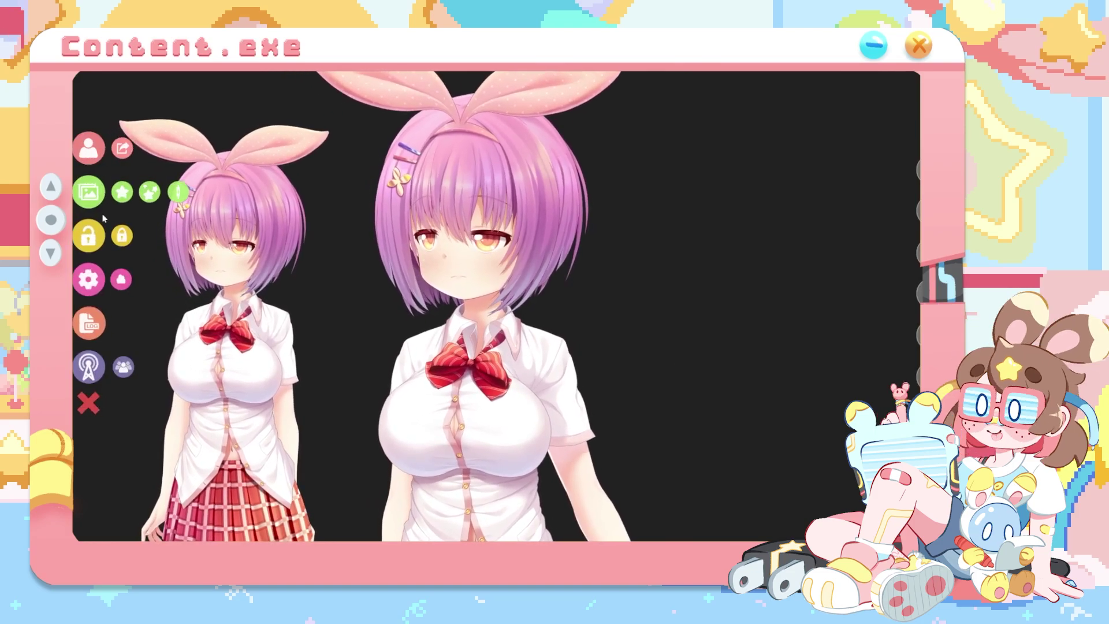
left_click(89, 279)
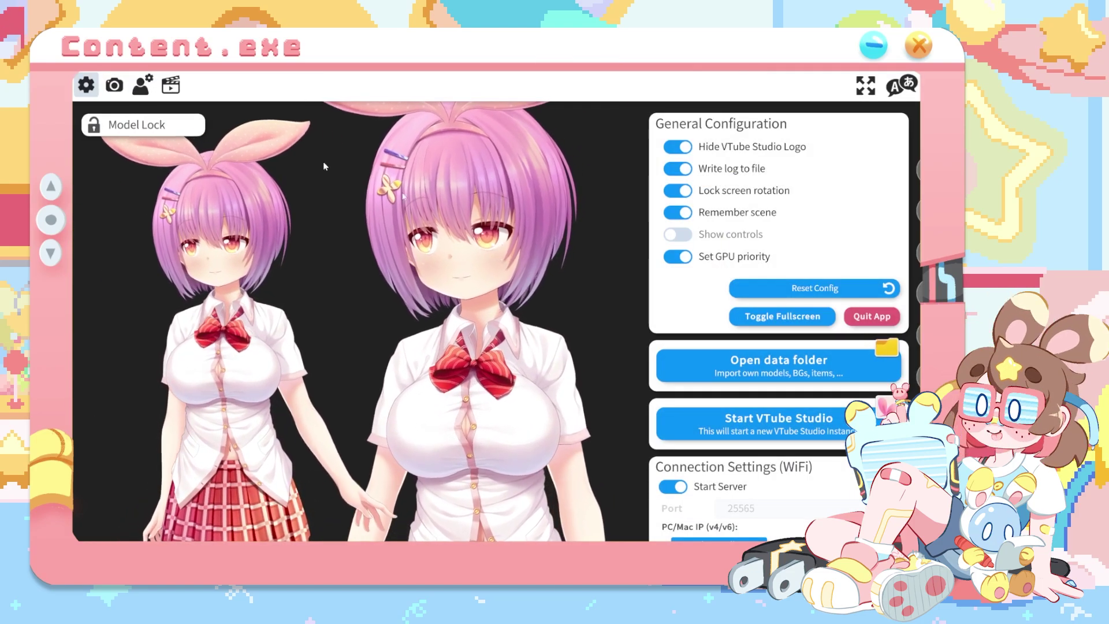
Scroll through the General Configuration sections down to mocopi Settings
scroll(779, 321, "down", 5)
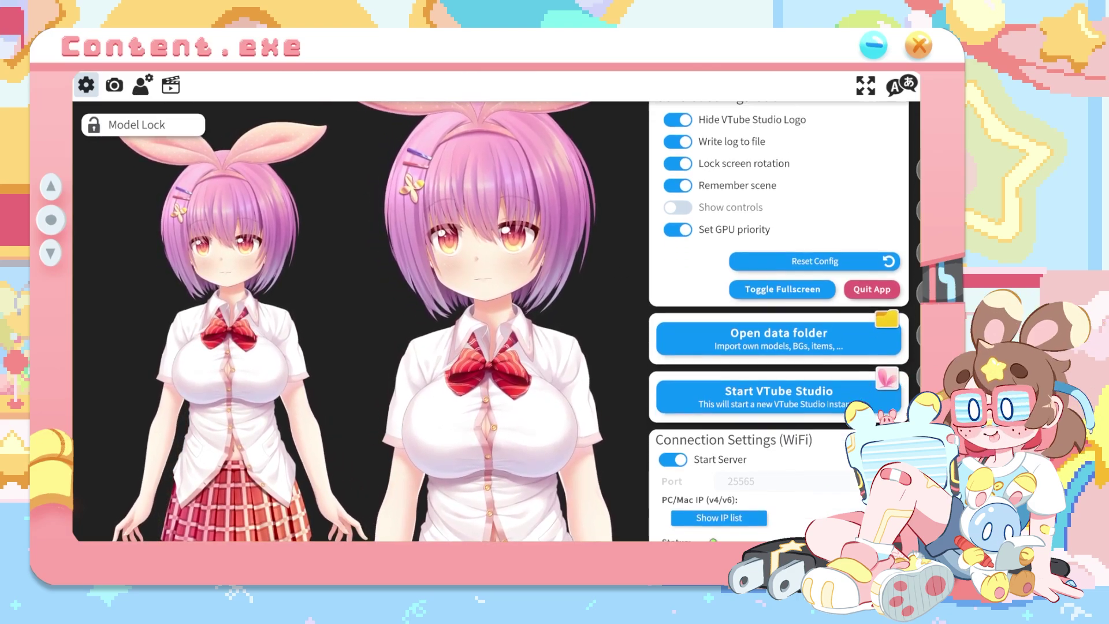
scroll(779, 321, "down", 10)
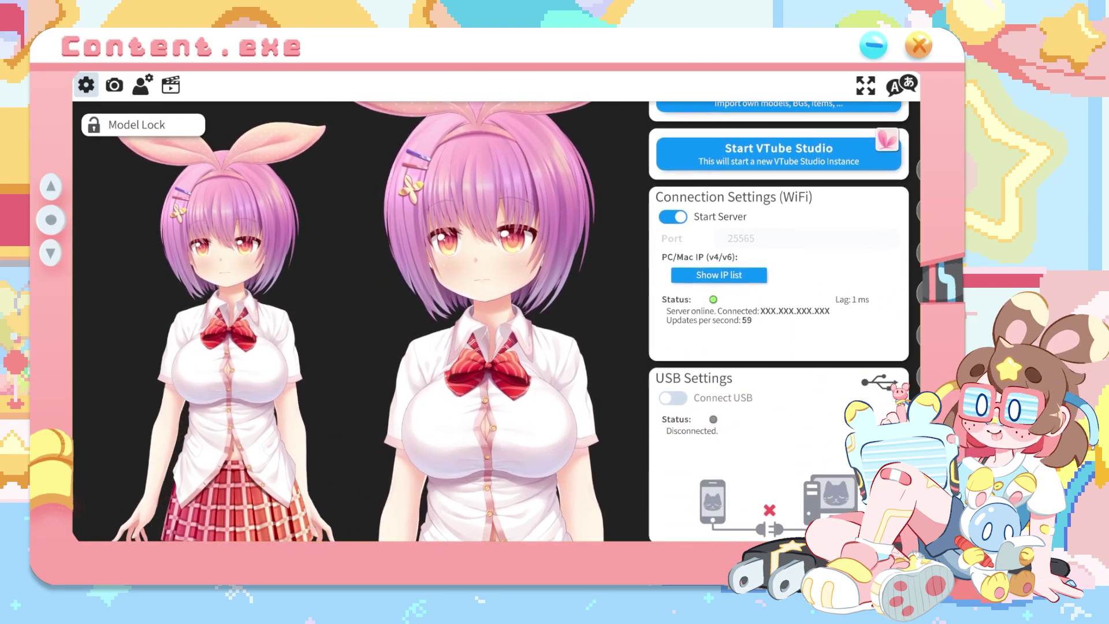
scroll(779, 321, "down", 12)
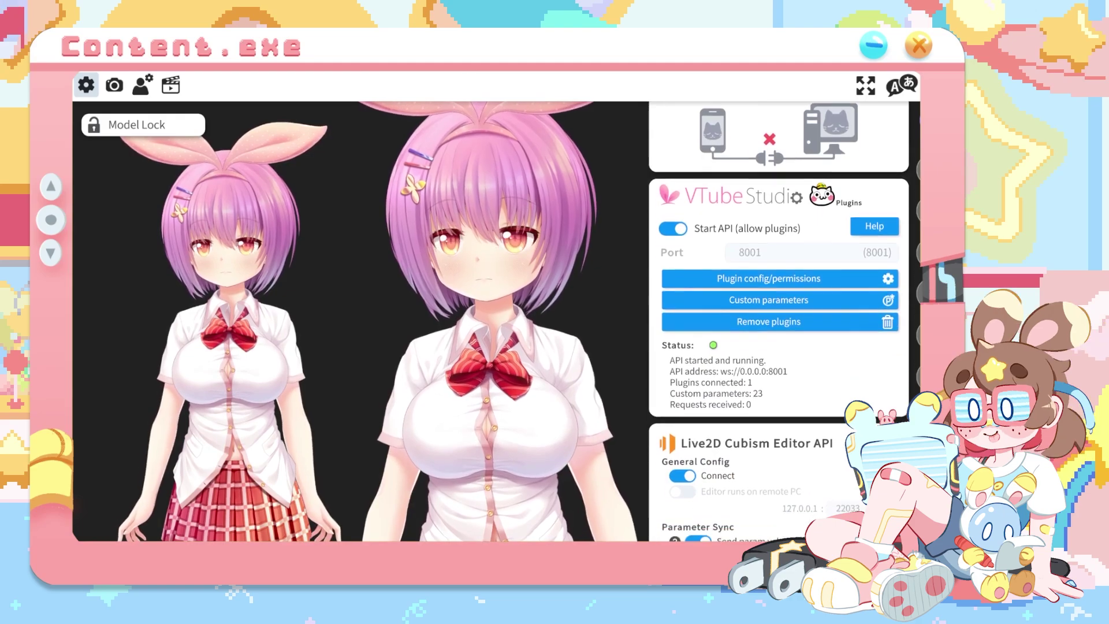
scroll(778, 322, "down", 9)
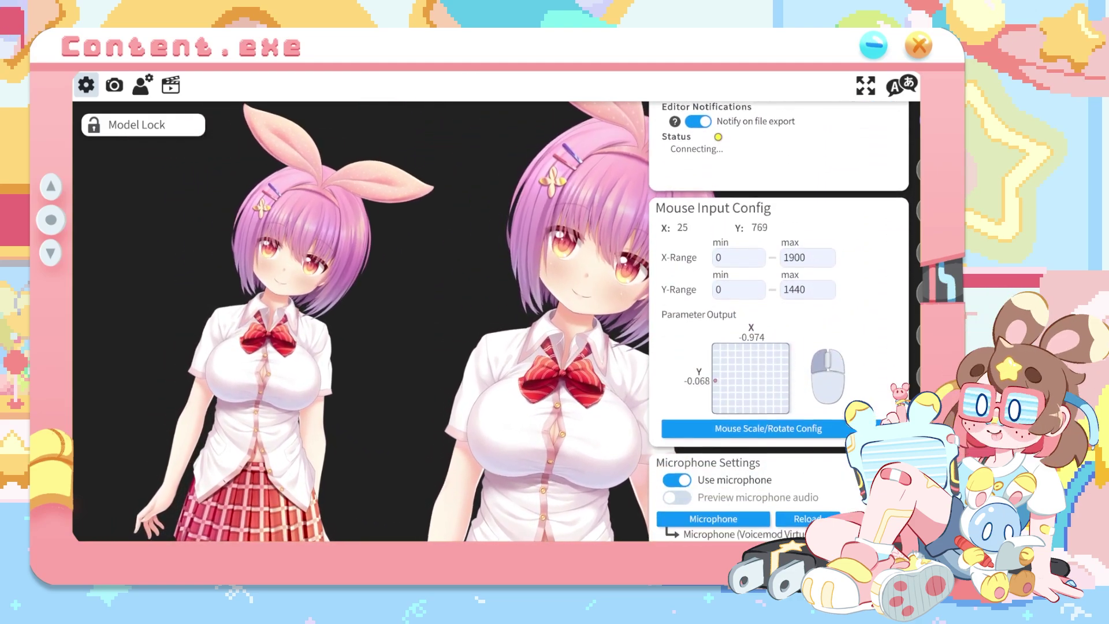
scroll(779, 322, "down", 3)
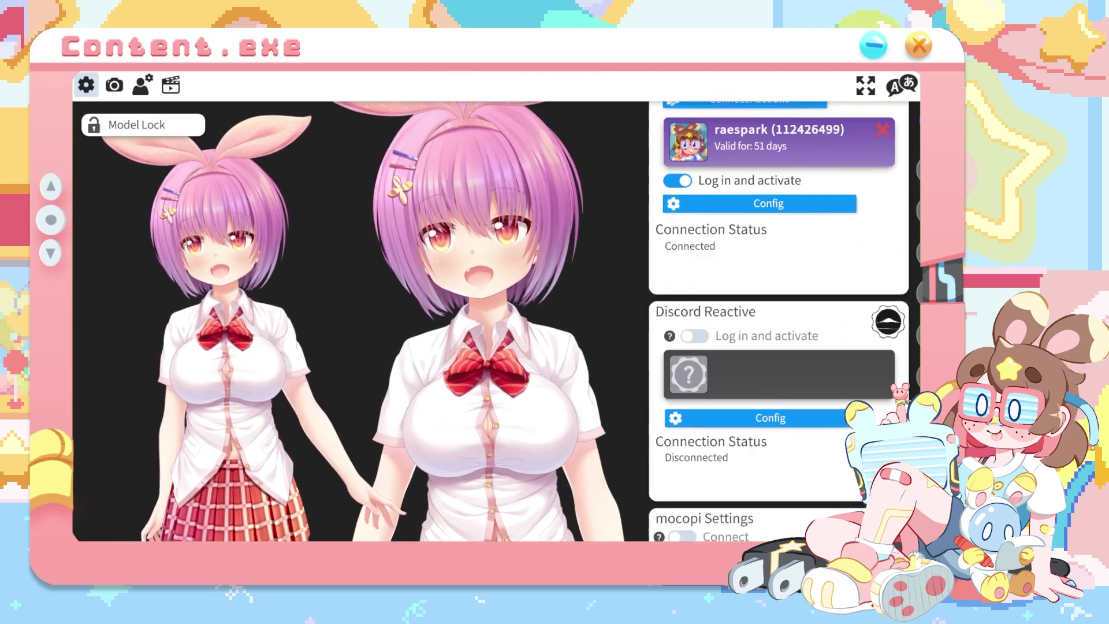
scroll(779, 321, "down", 4)
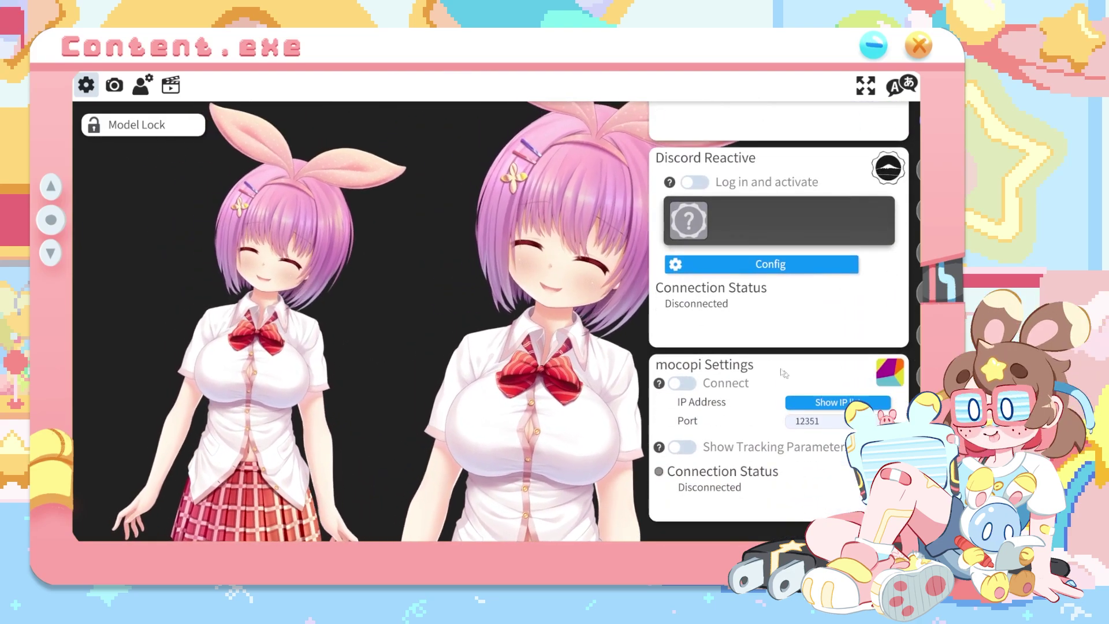
Review the webcam tracking settings down to Record Live2D Animation, then open Akari's model settings
left_click(114, 85)
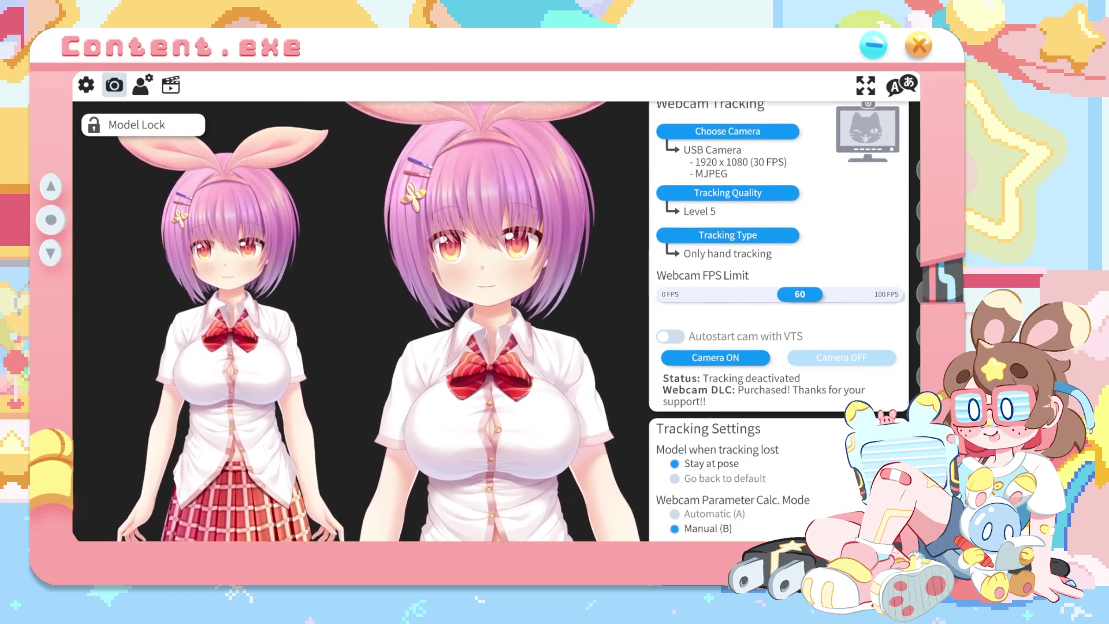
scroll(778, 322, "down", 5)
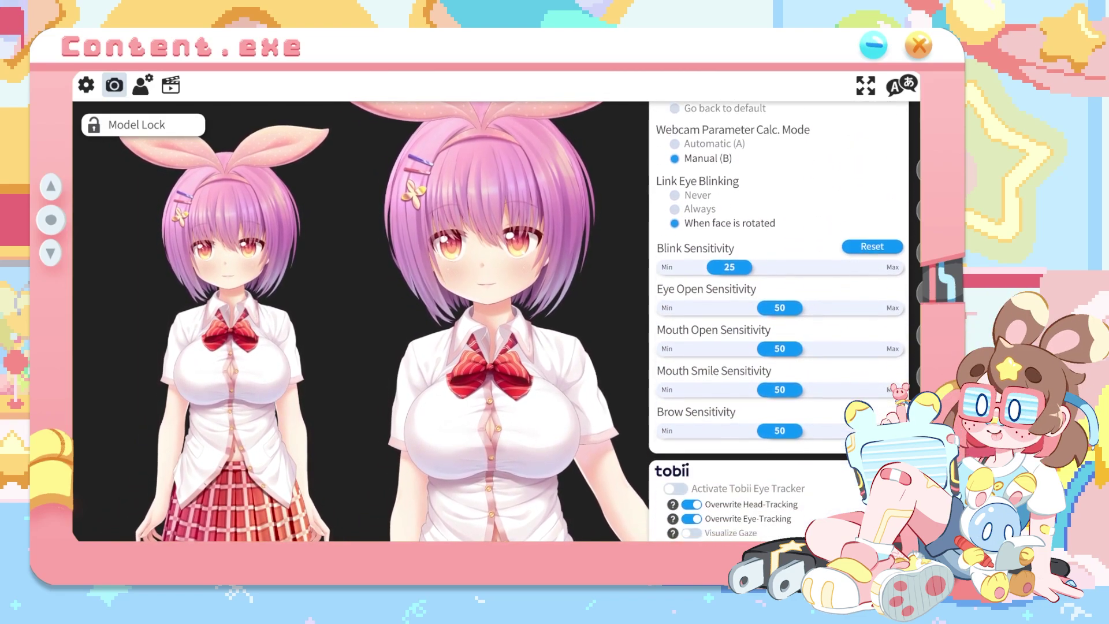
scroll(779, 322, "down", 4)
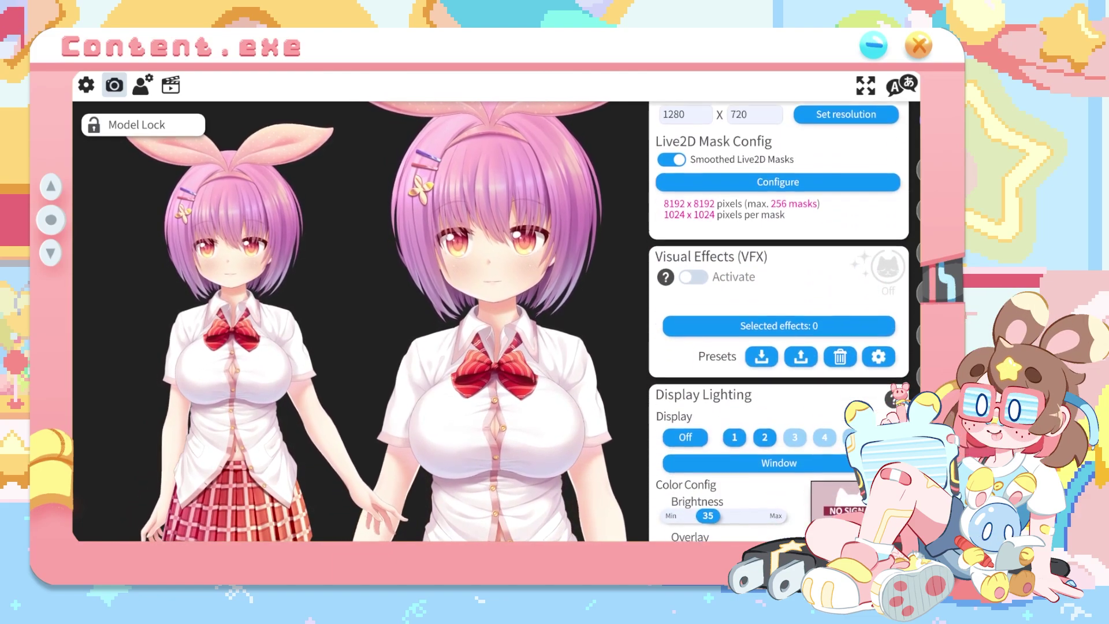
scroll(779, 321, "down", 7)
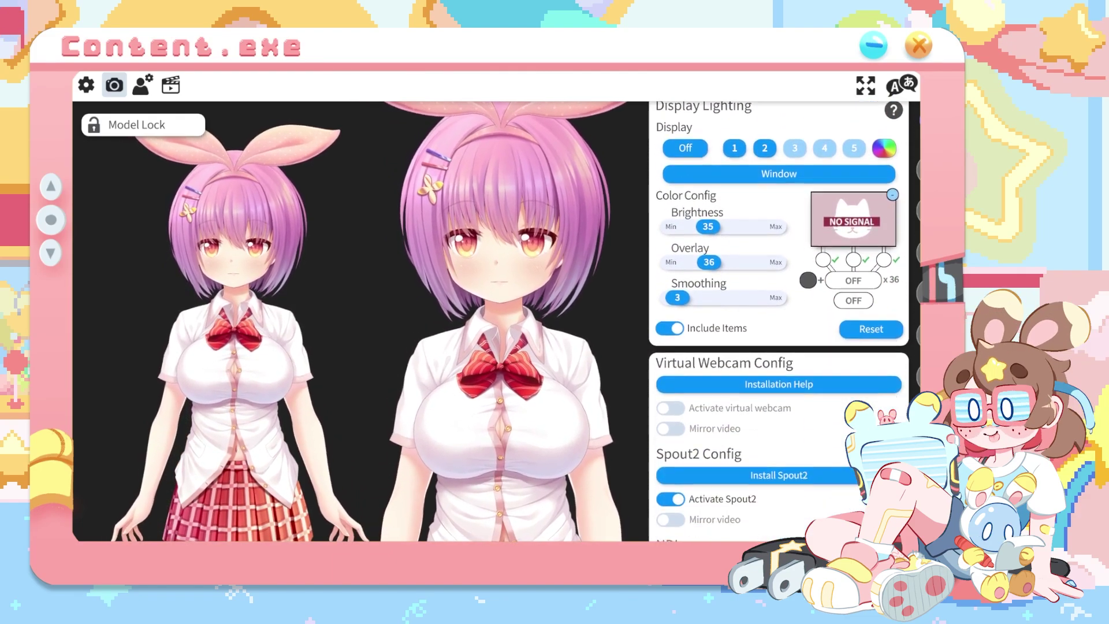
scroll(779, 321, "down", 6)
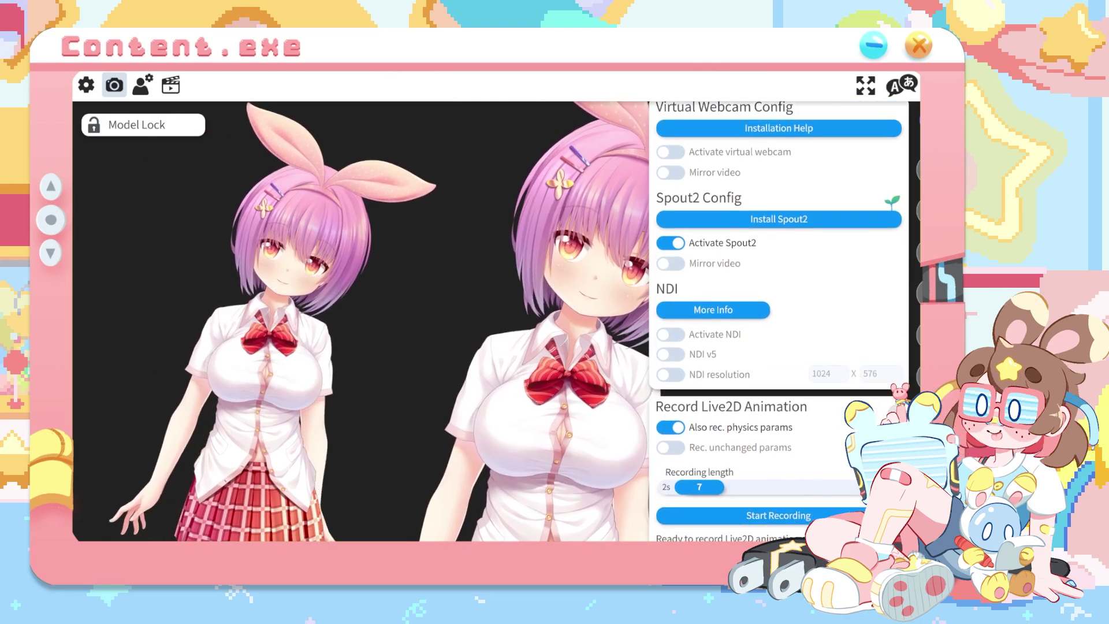
scroll(779, 322, "down", 2)
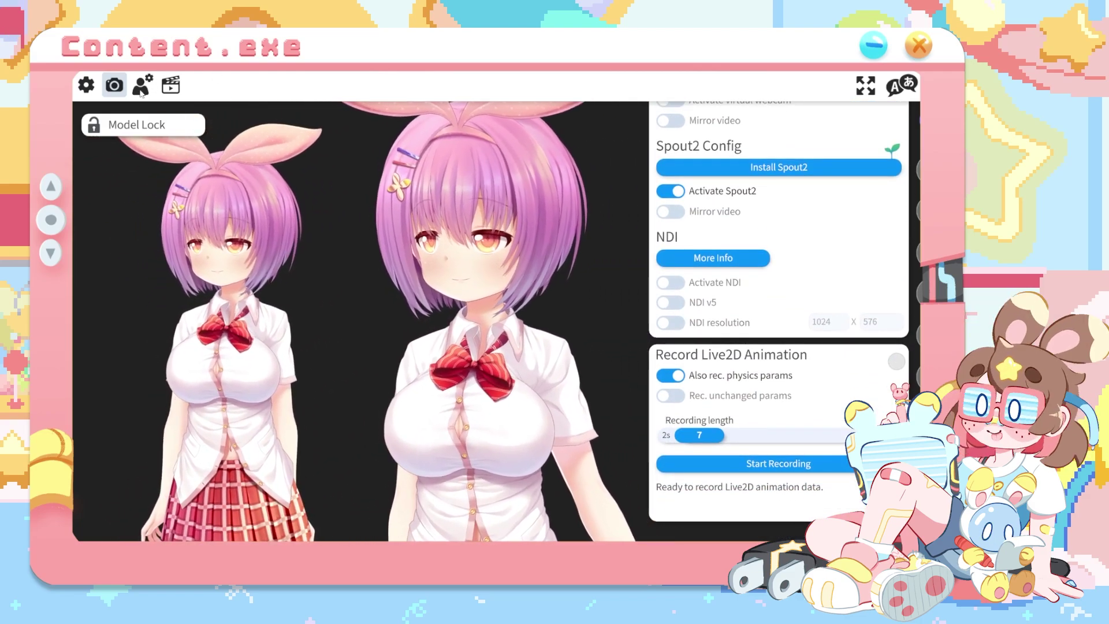
left_click(142, 91)
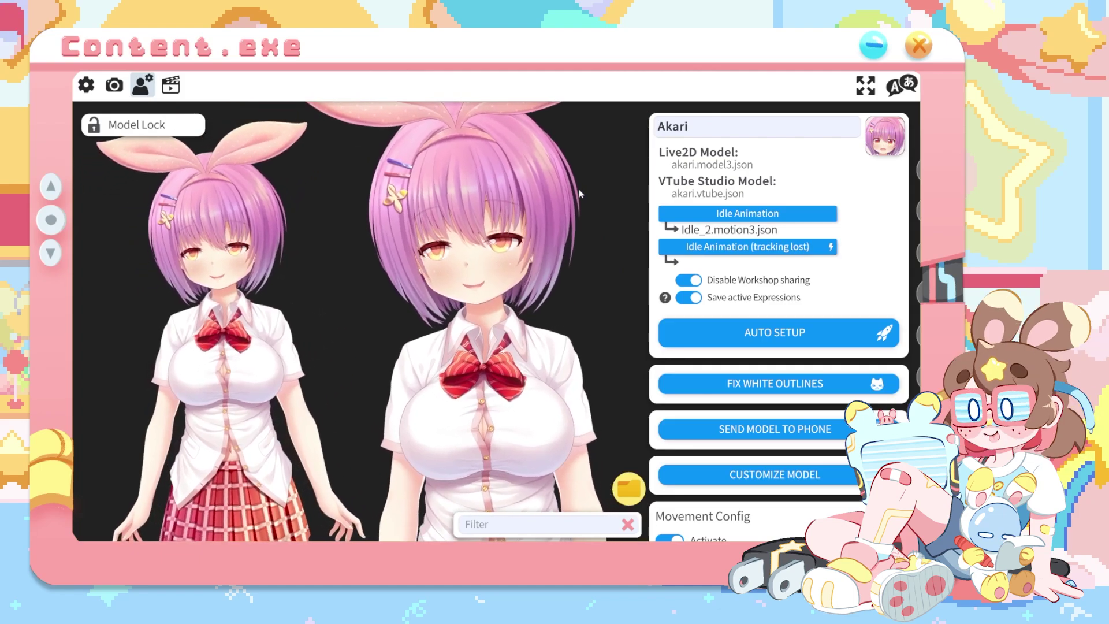
Try Physics Strength at 100 and 0, settle it at 50, and bring Movement X toward 0
scroll(779, 324, "down", 10)
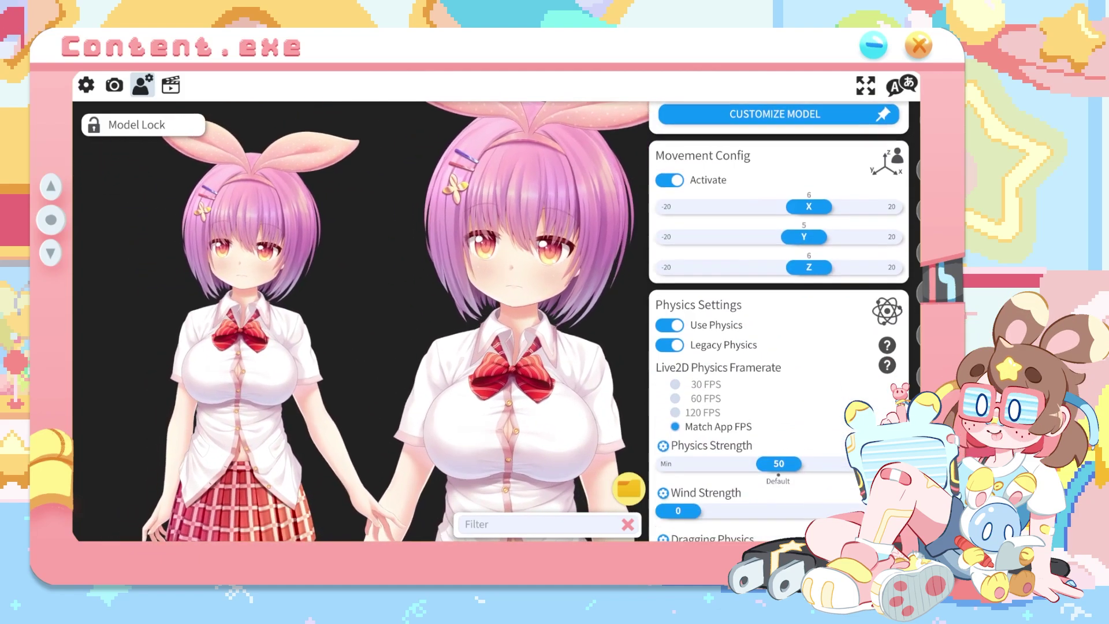
scroll(779, 323, "down", 2)
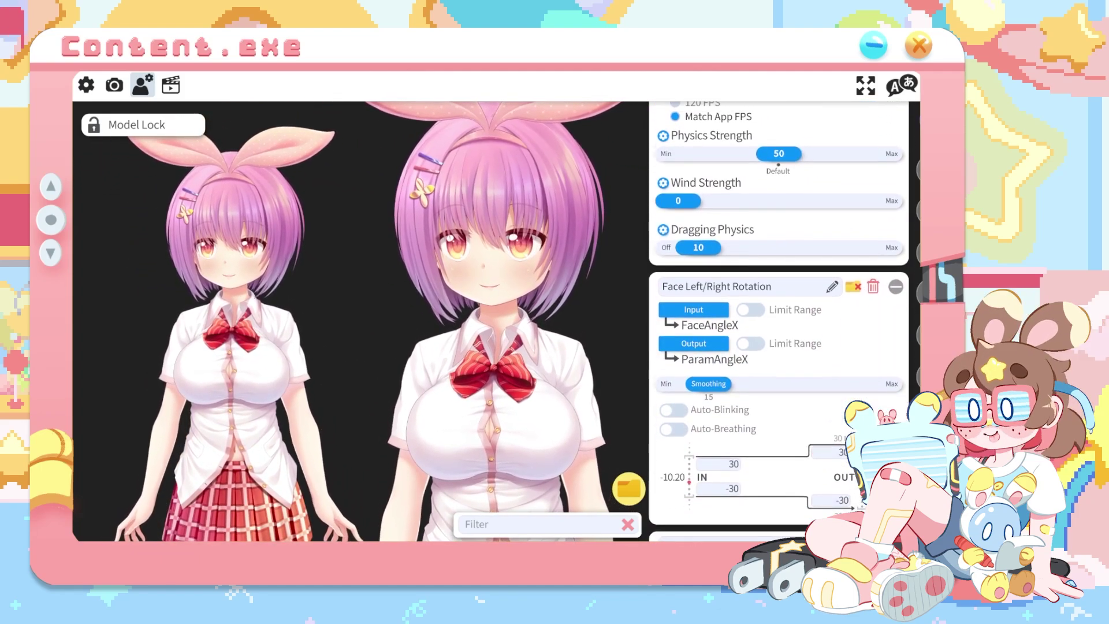
scroll(779, 324, "up", 2)
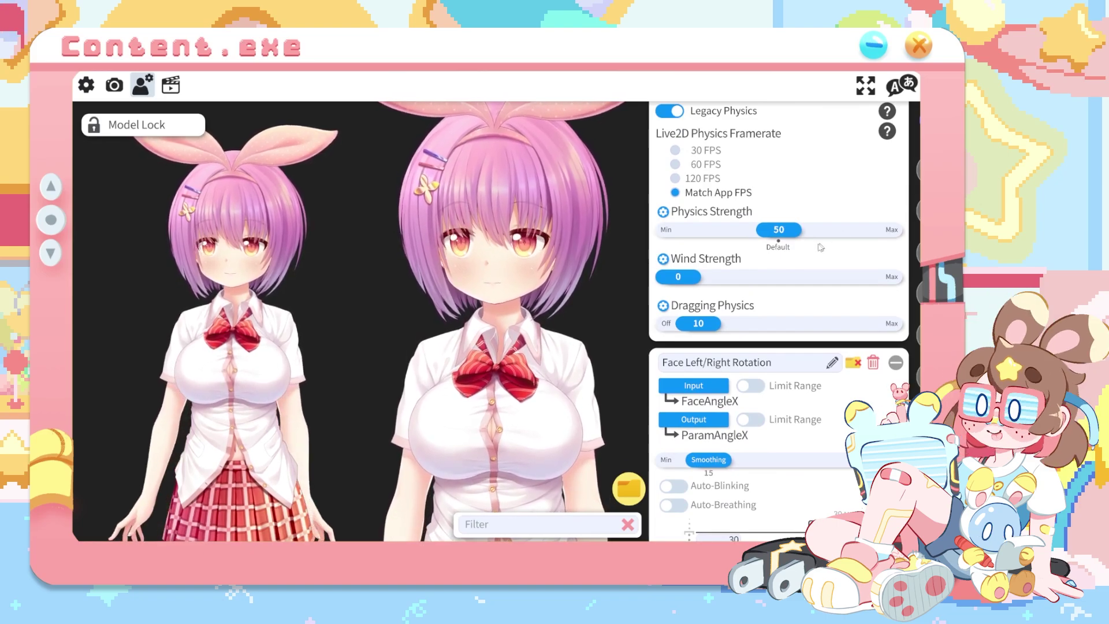
left_click_drag(796, 232, 912, 245)
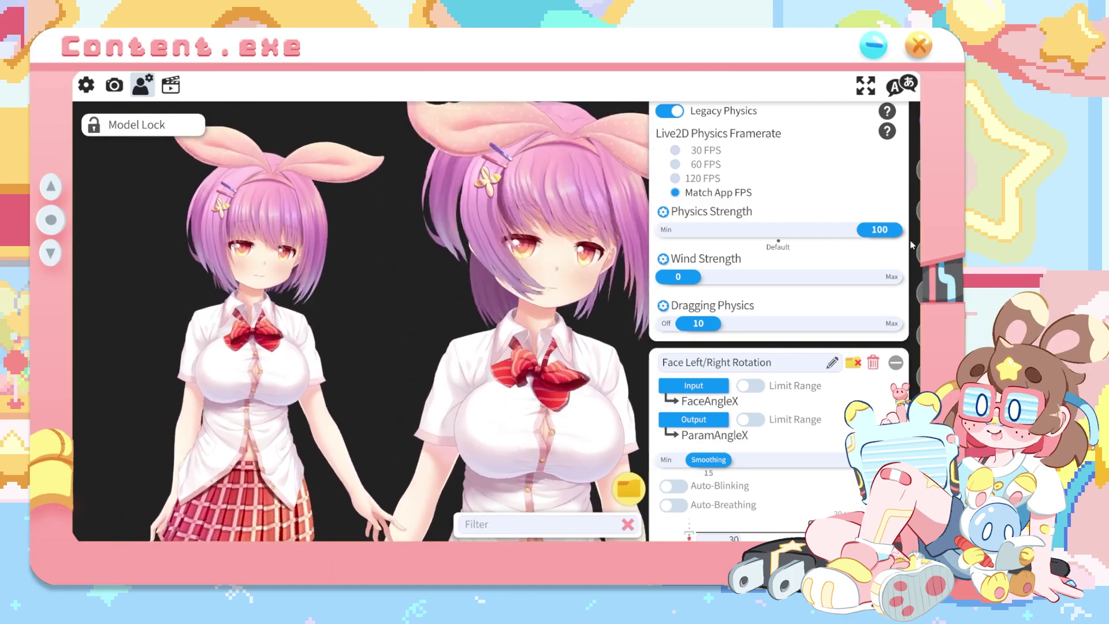
left_click_drag(888, 231, 671, 243)
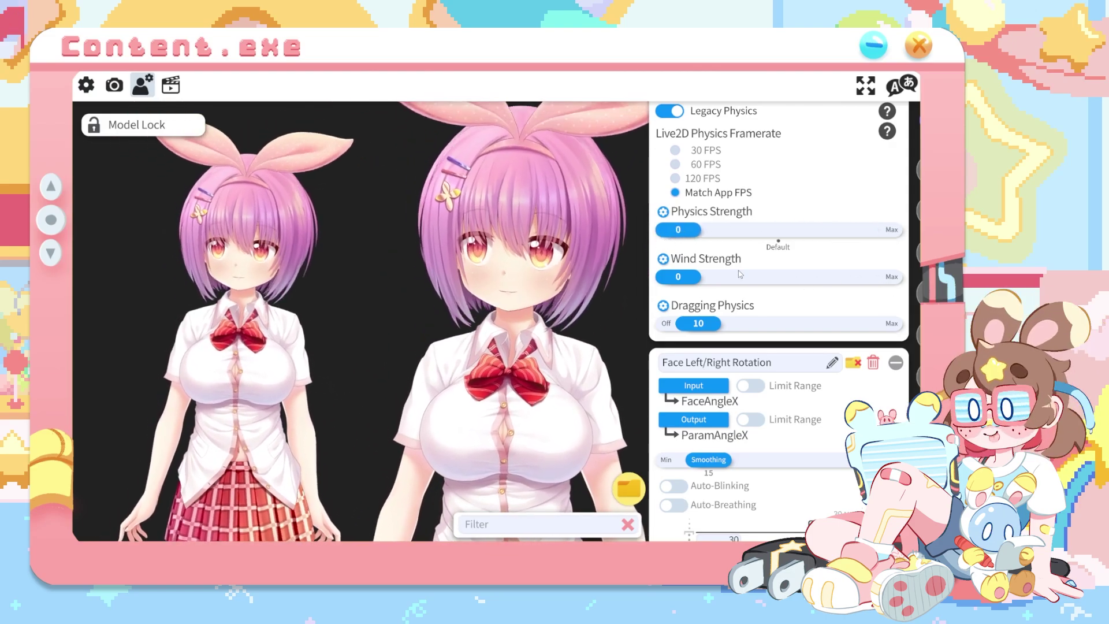
left_click_drag(678, 231, 781, 232)
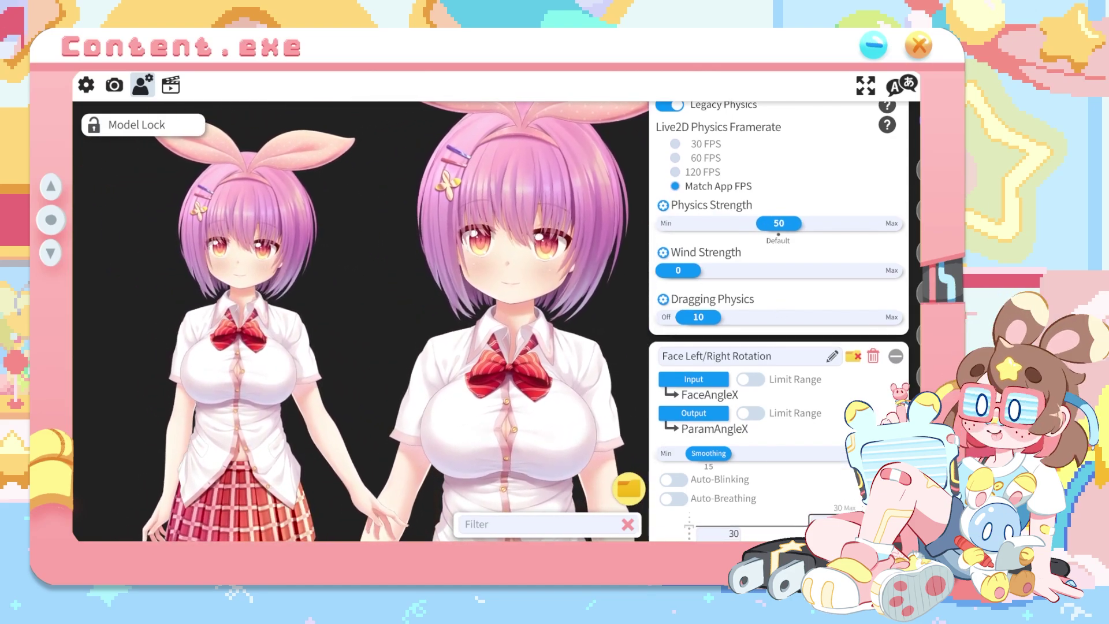
scroll(805, 285, "up", 5)
left_click_drag(806, 285, 769, 350)
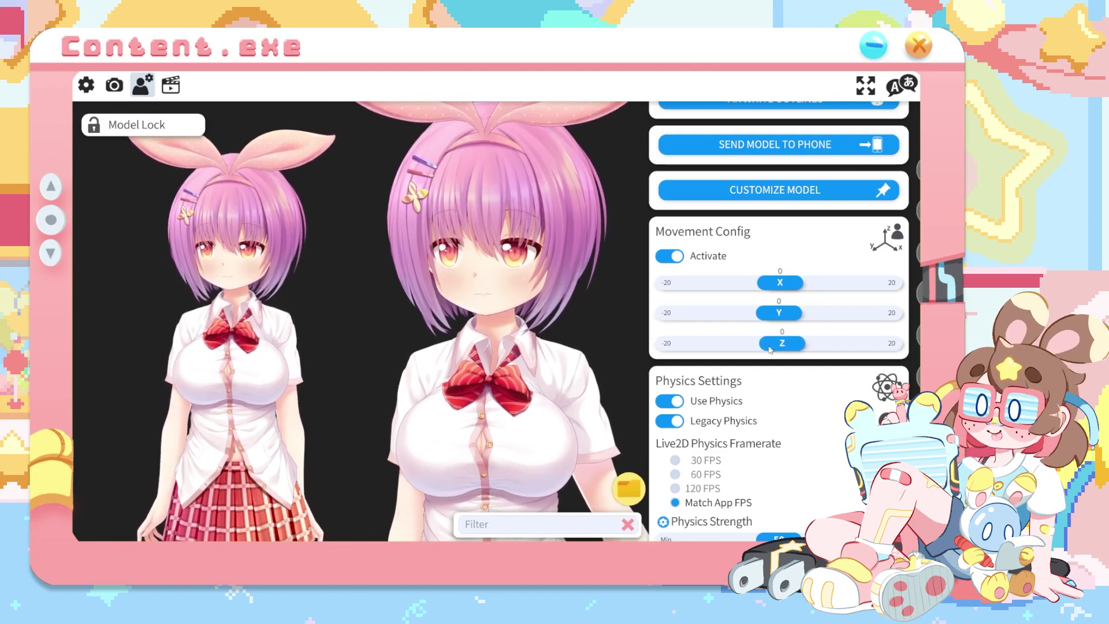
Turn off Movement Config's Activate toggle and find the Face Left/Right Rotation parameter block
left_click(679, 263)
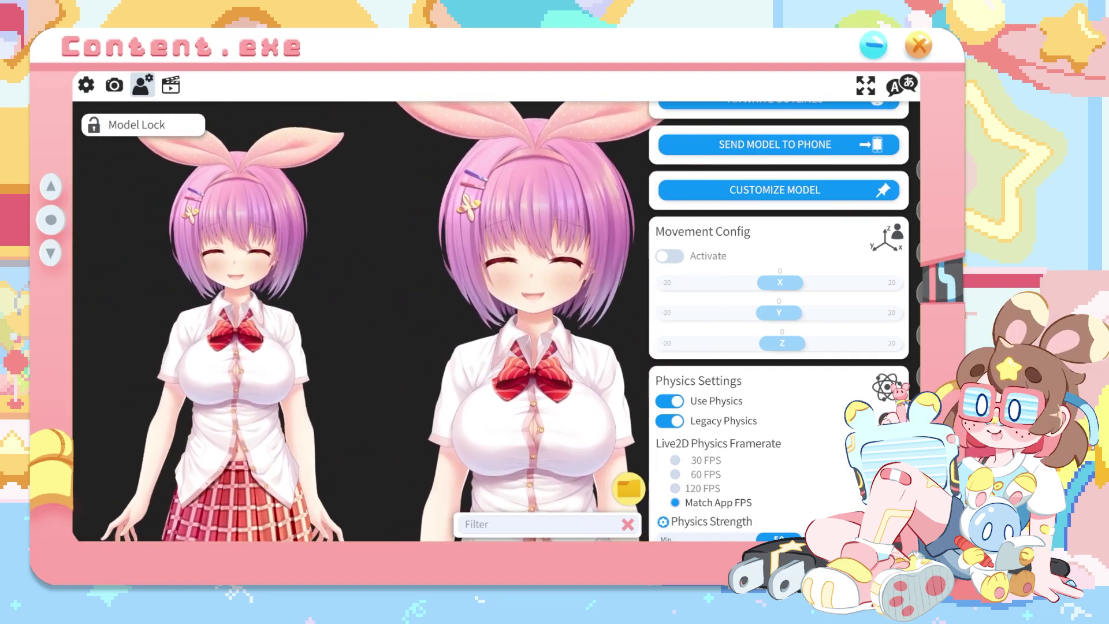
scroll(757, 242, "down", 10)
scroll(819, 256, "up", 2)
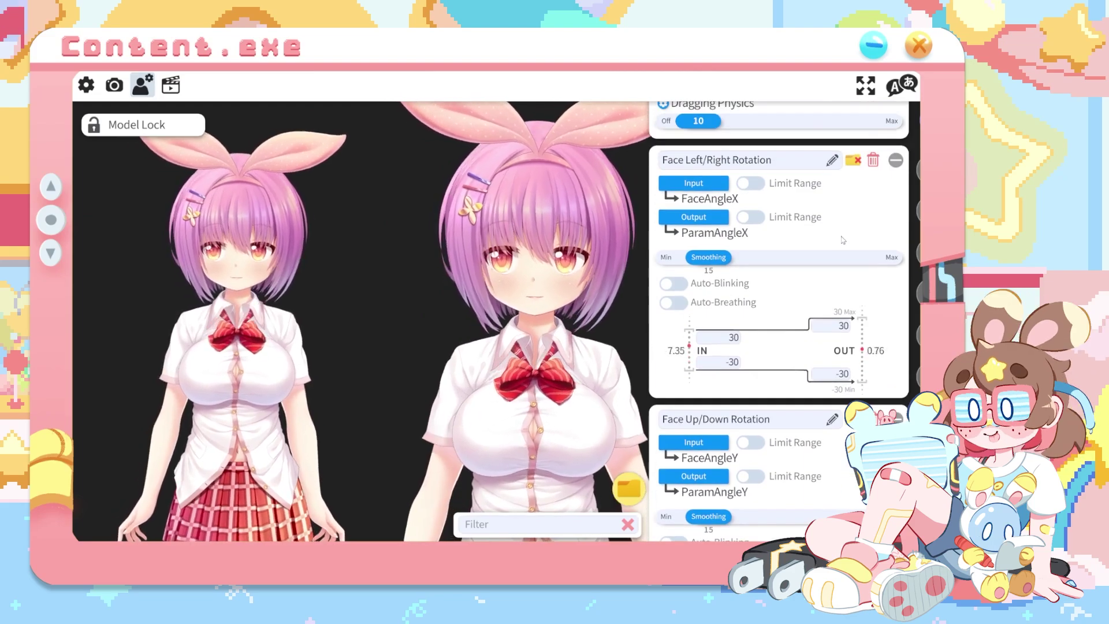